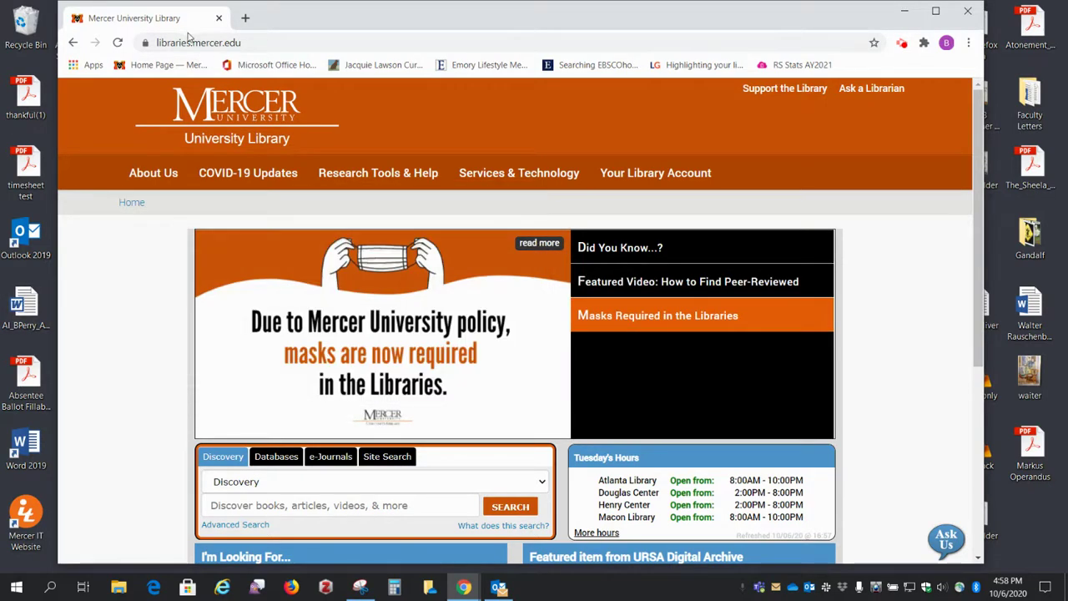
# Highlight the libraries.mercer.edu address and open the advanced Discovery search from the library home page
pyautogui.moveTo(155, 44); pyautogui.dragTo(322, 59)
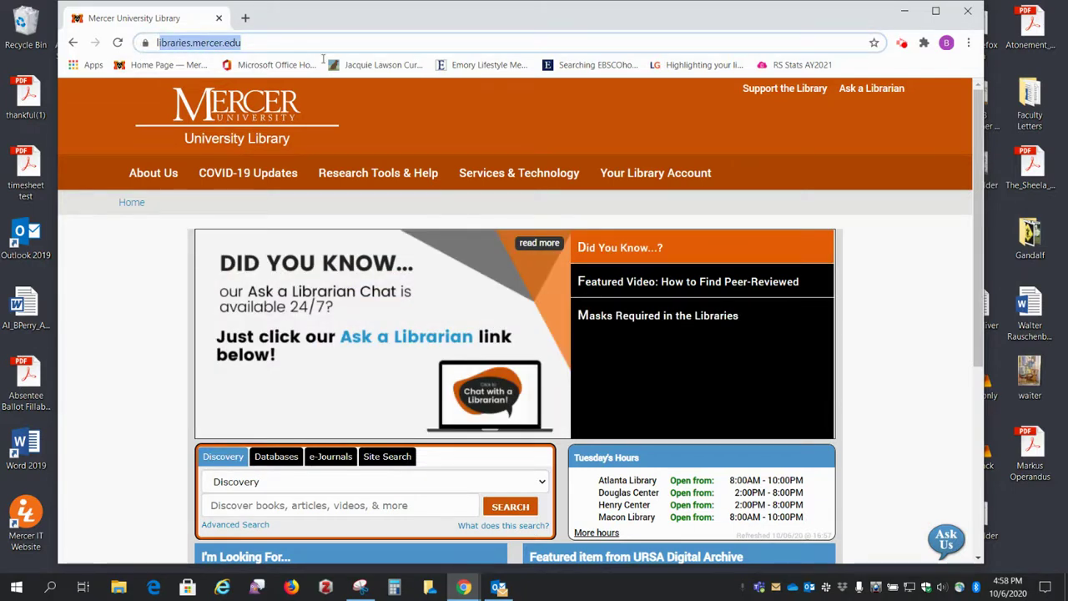
pyautogui.moveTo(322, 58); pyautogui.dragTo(322, 58)
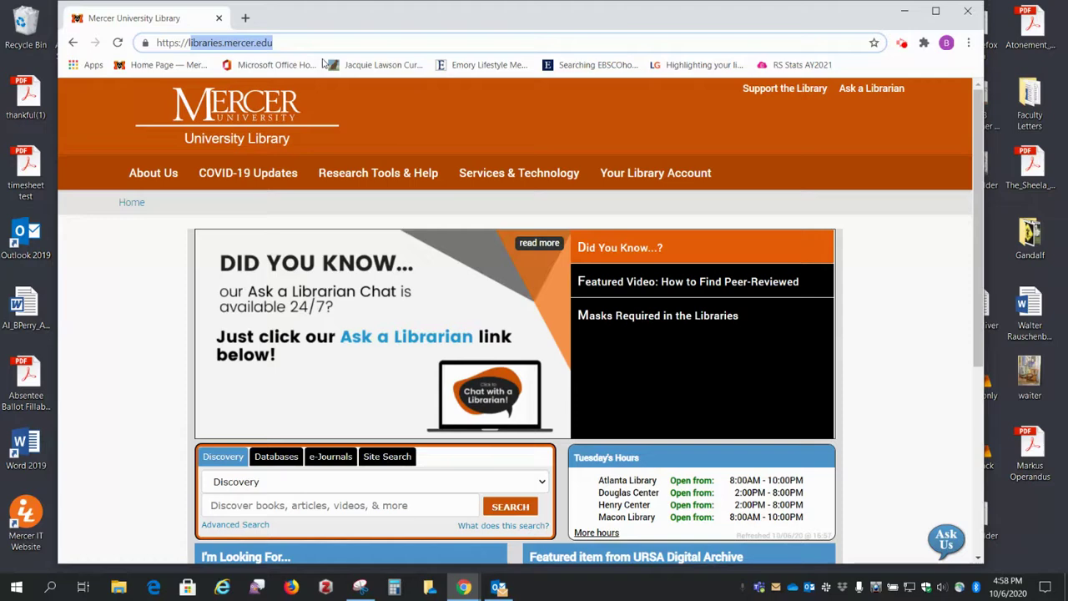
pyautogui.scroll(-3, 76, 328)
pyautogui.scroll(-1, 77, 328)
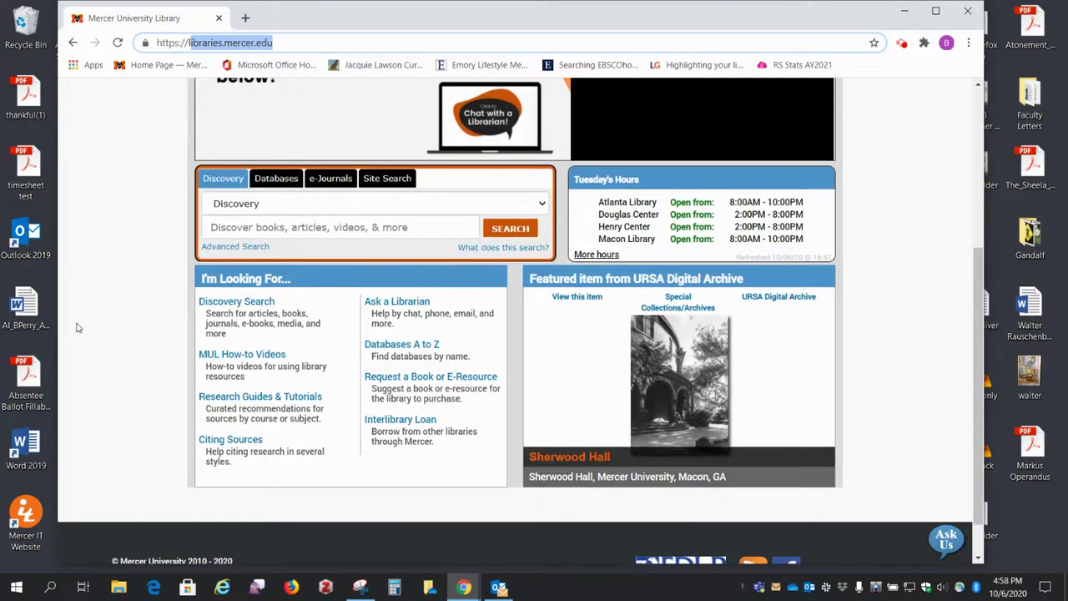
pyautogui.click(224, 249)
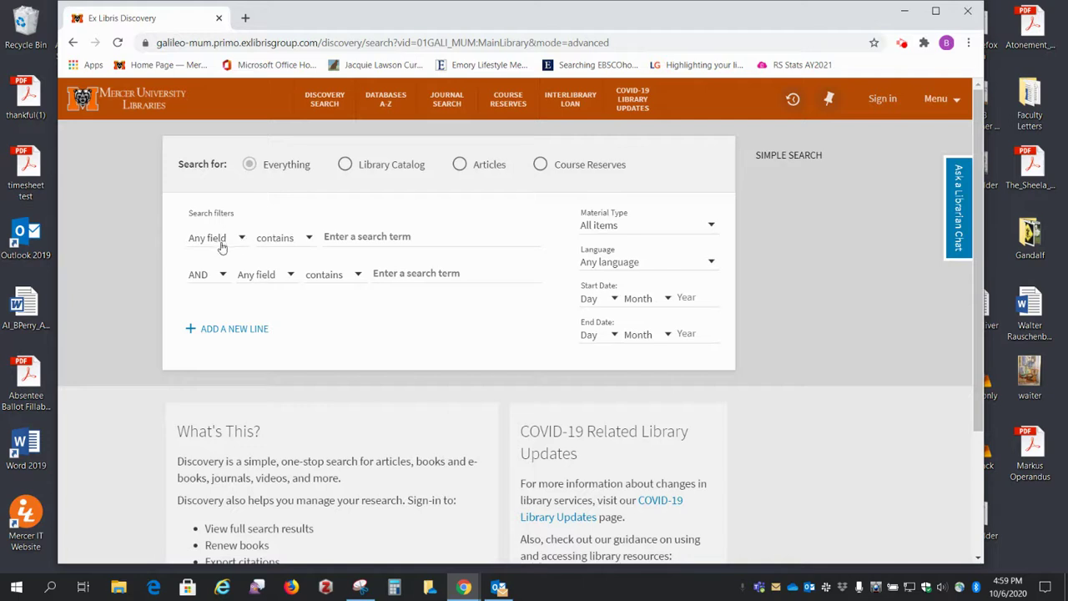
# Set the first search filter to Author/Creator contains "merton, thomas"
pyautogui.click(241, 238)
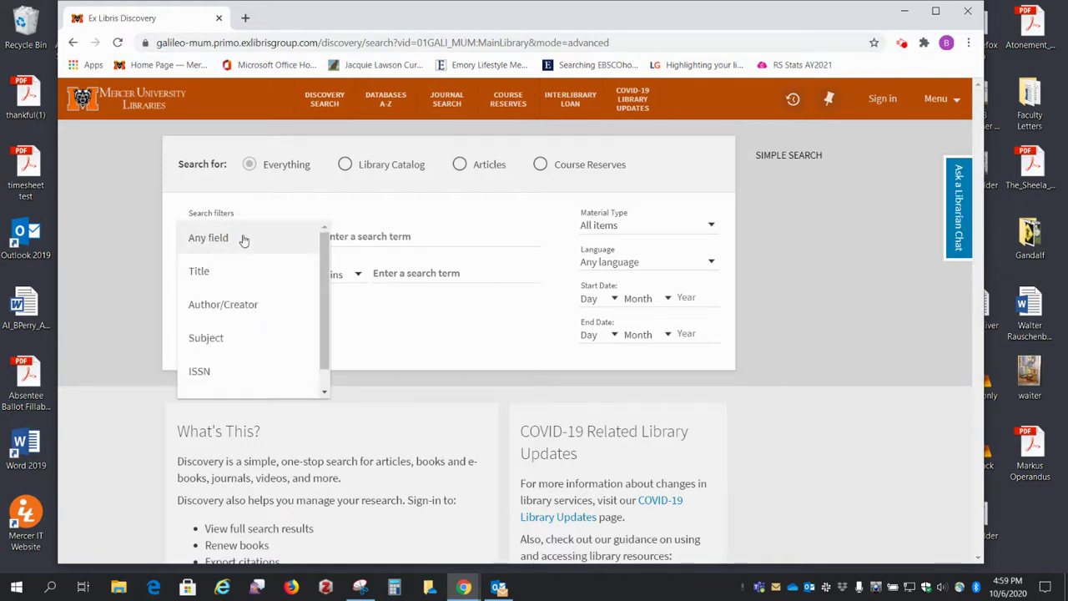
pyautogui.click(202, 306)
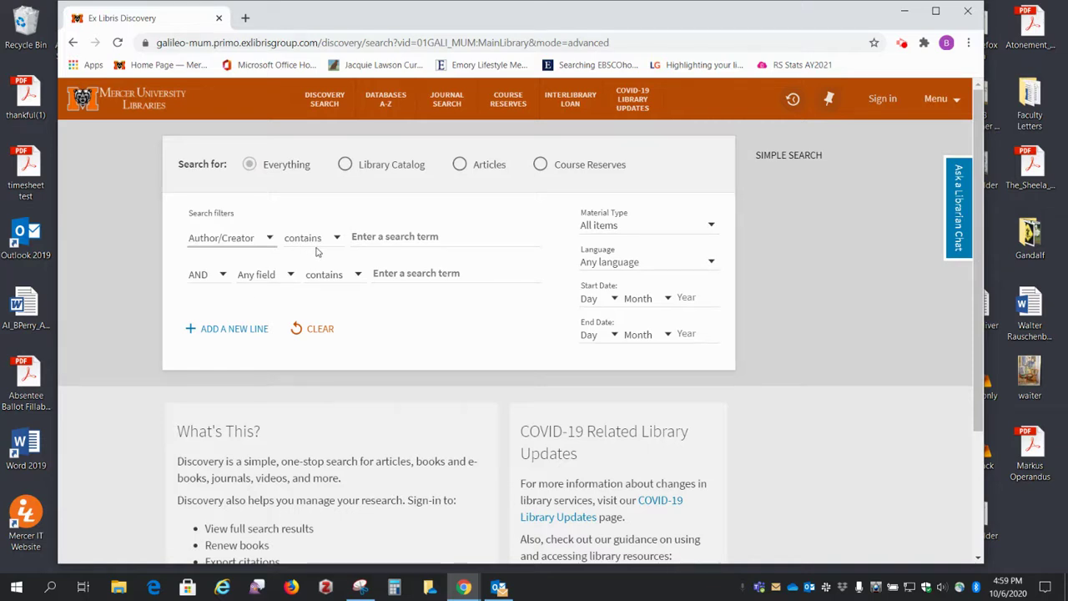
pyautogui.click(390, 238)
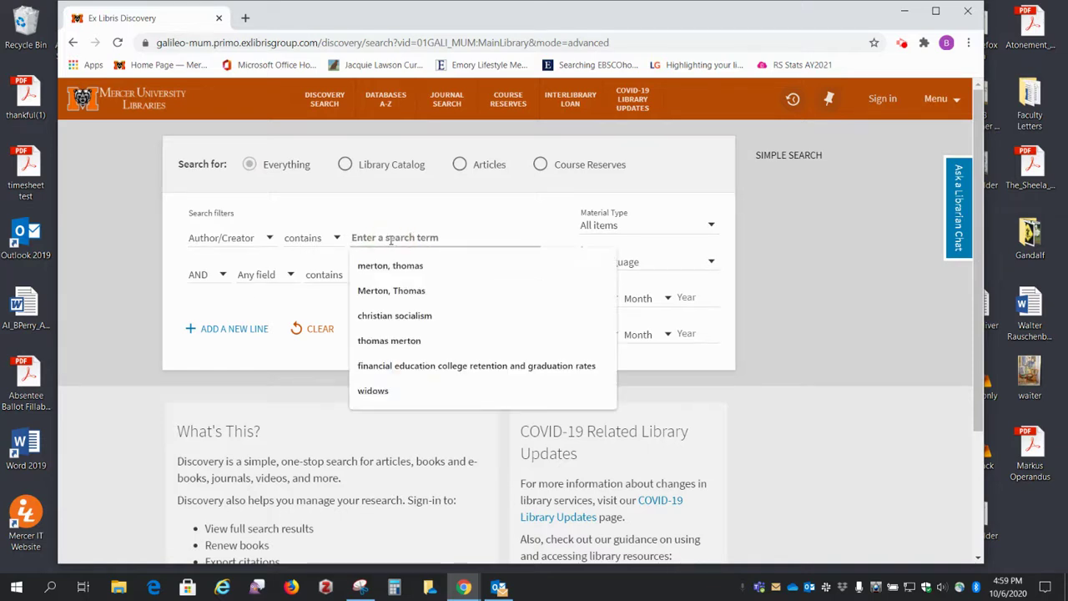
pyautogui.click(384, 272)
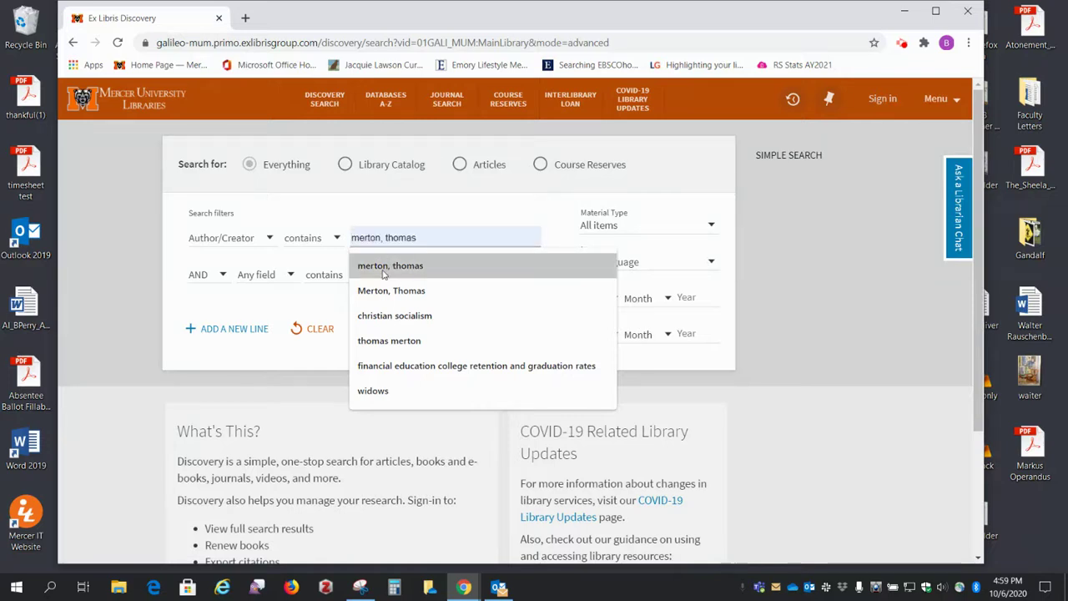
pyautogui.click(384, 267)
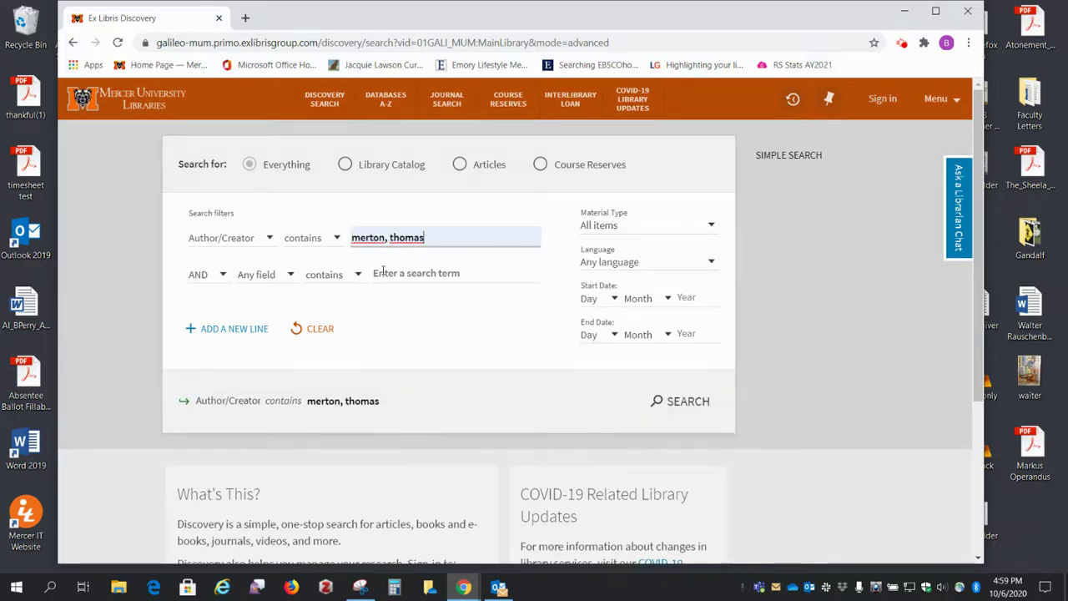
# Limit the material type to Sound recordings and run the search
pyautogui.click(712, 228)
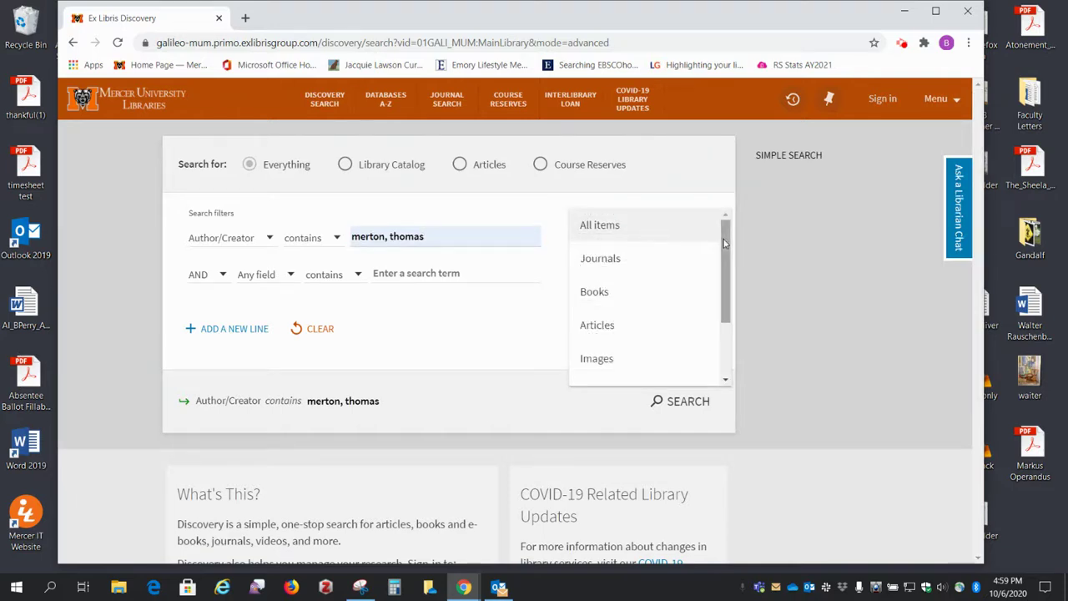
pyautogui.moveTo(724, 239); pyautogui.dragTo(723, 302)
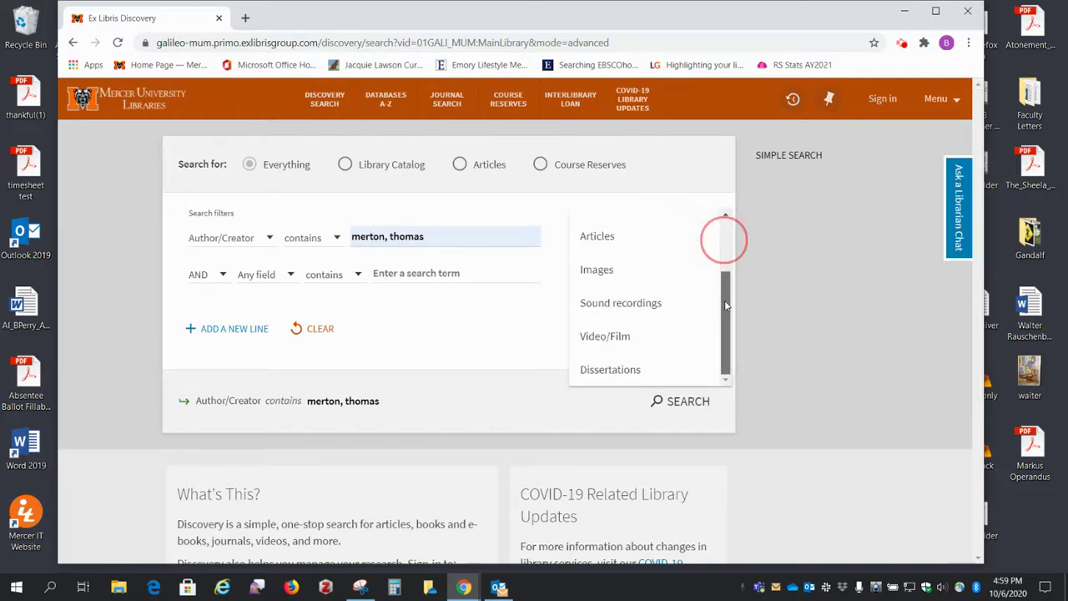
pyautogui.click(623, 305)
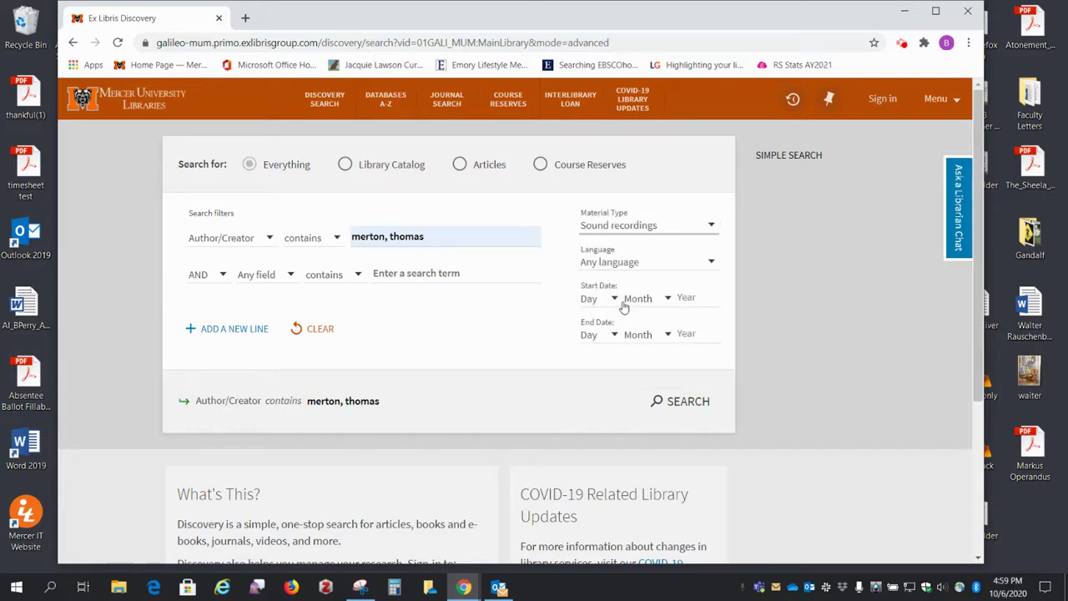
pyautogui.click(688, 406)
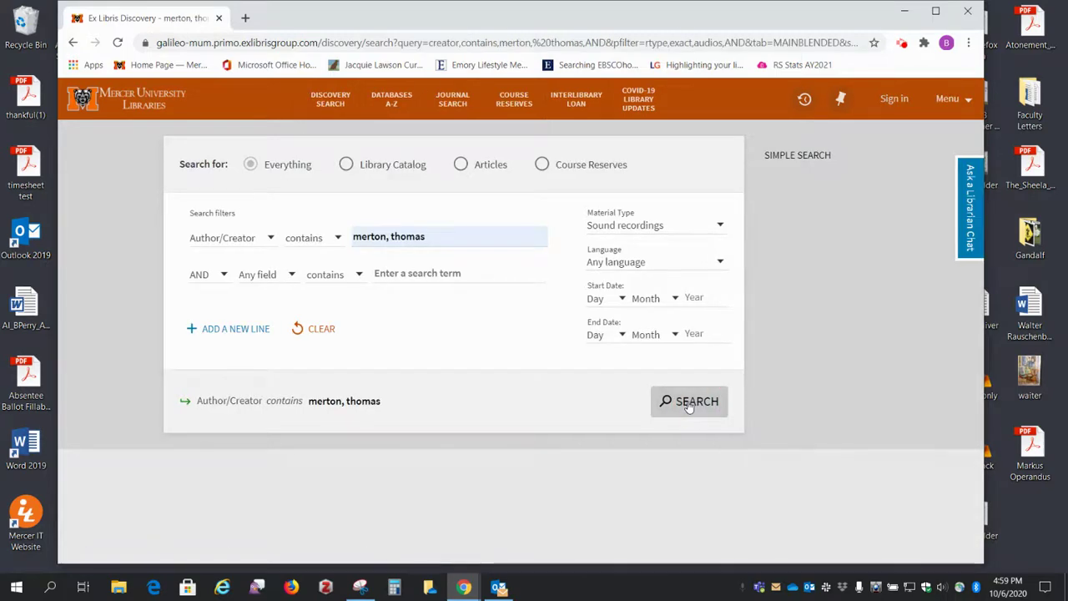
# Filter the search results to items that are available online
pyautogui.scroll(-4, 677, 413)
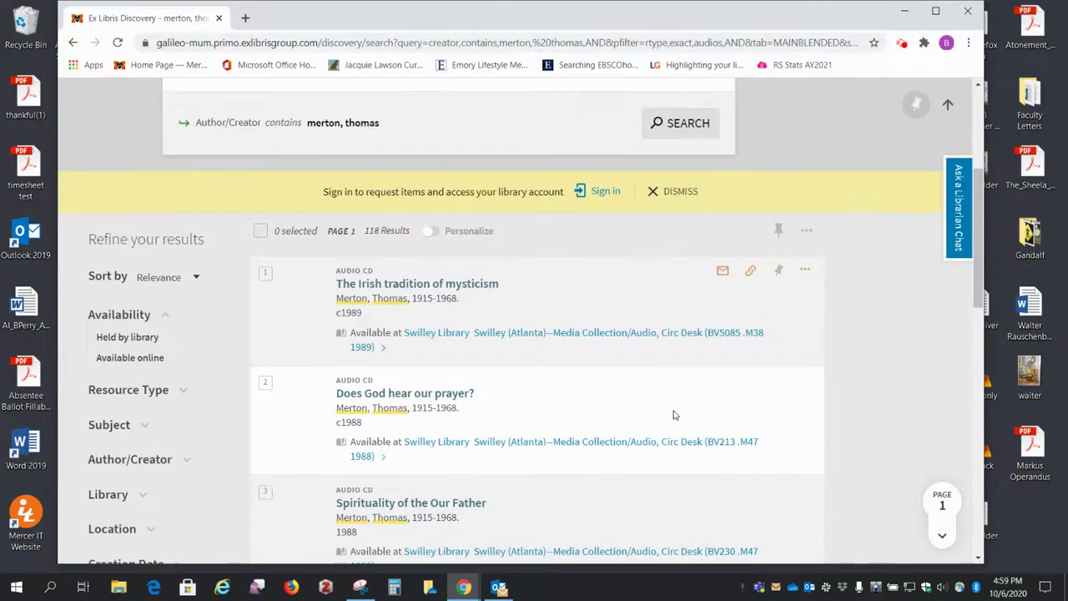
pyautogui.click(377, 172)
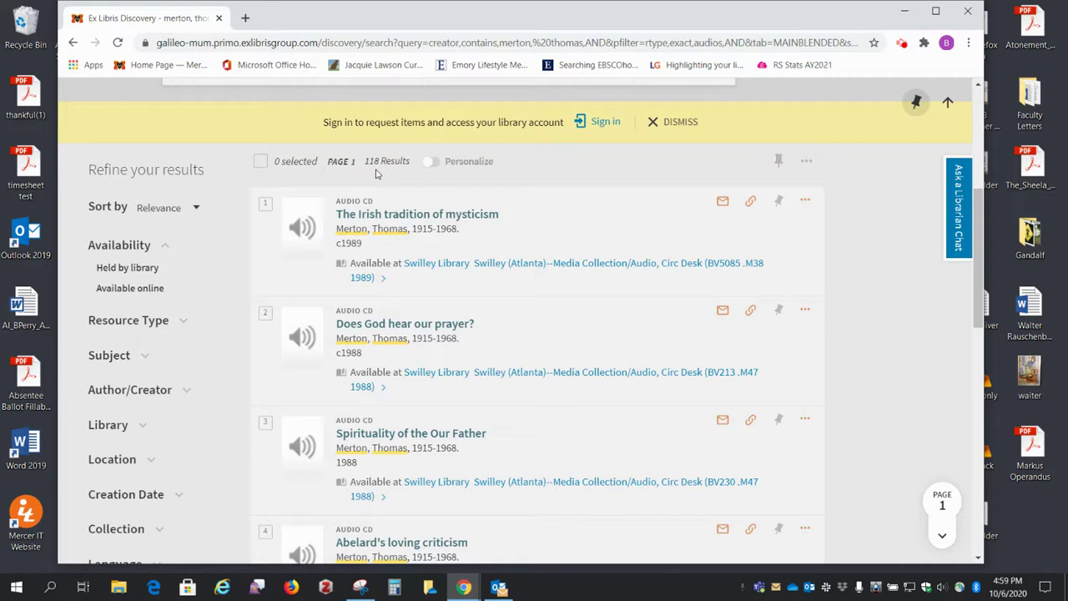
pyautogui.click(85, 292)
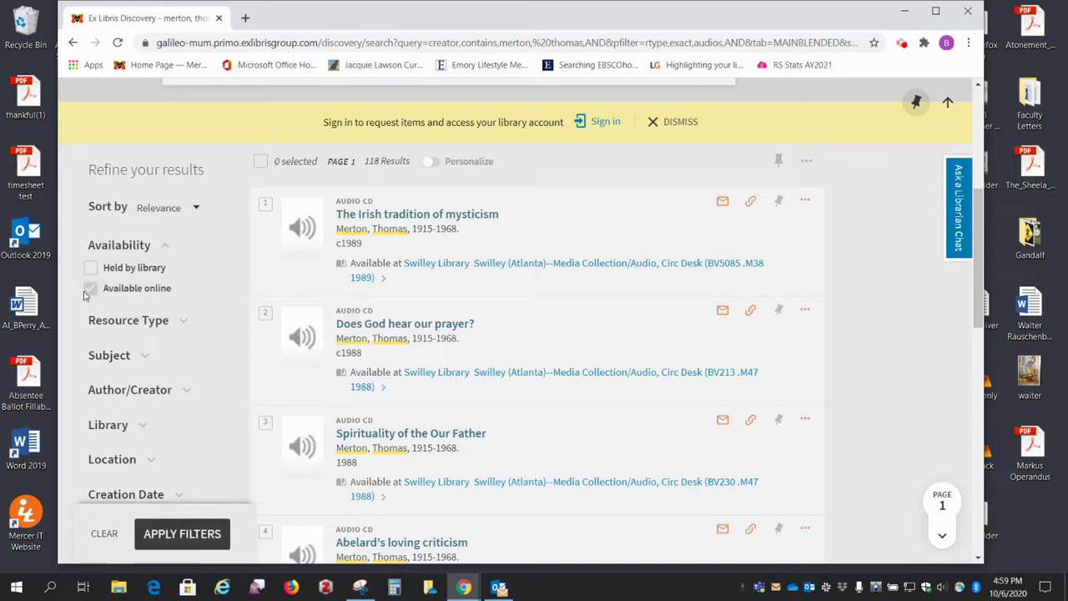
pyautogui.click(165, 541)
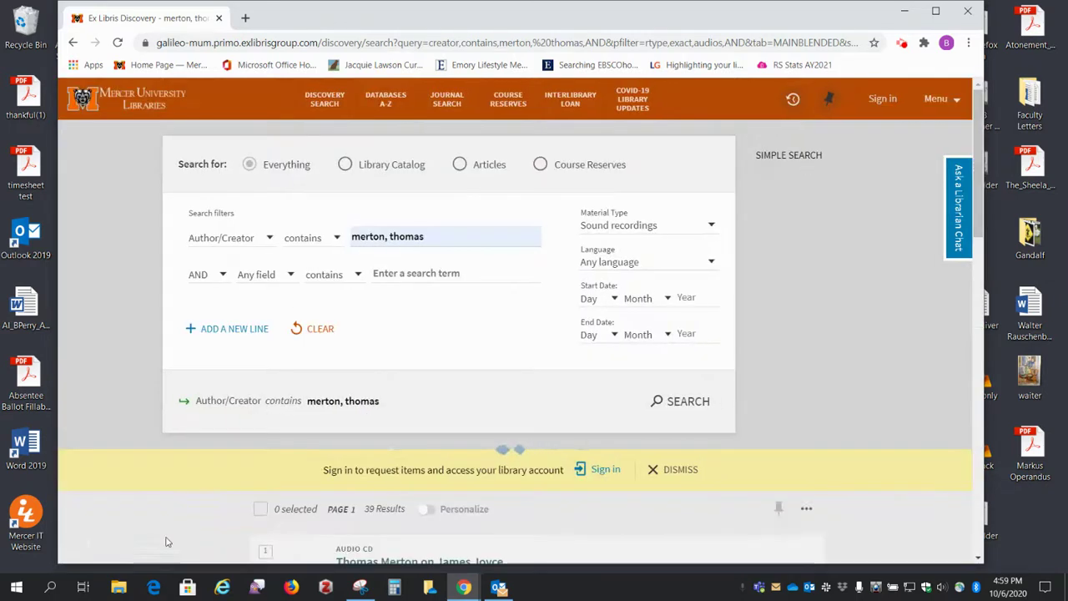
# Look through the filtered results and open the online access details for "Finding true meaning and beauty"
pyautogui.scroll(-4, 215, 460)
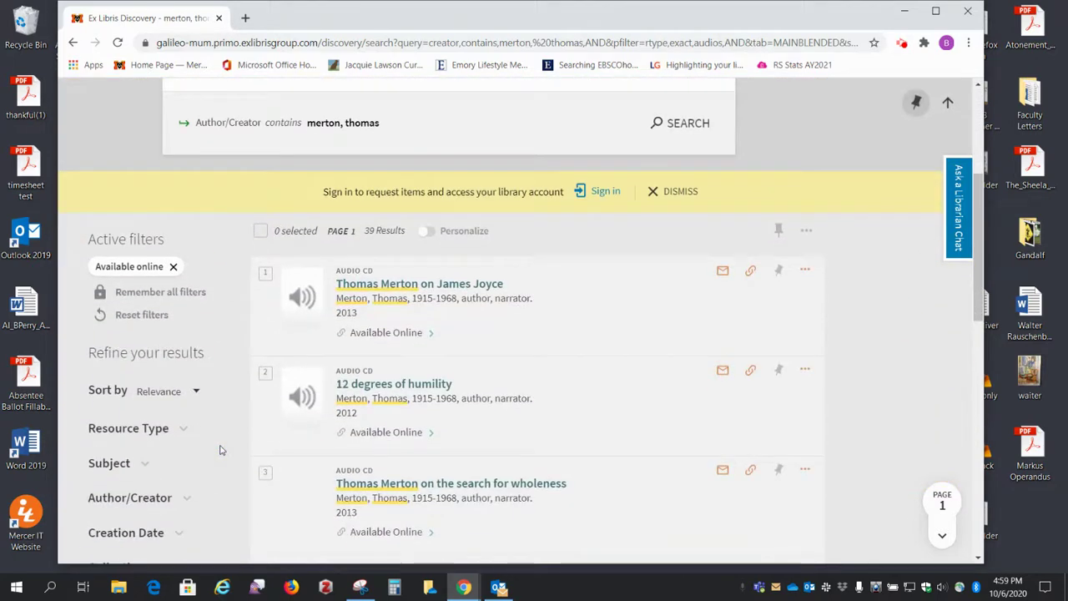
pyautogui.click(377, 175)
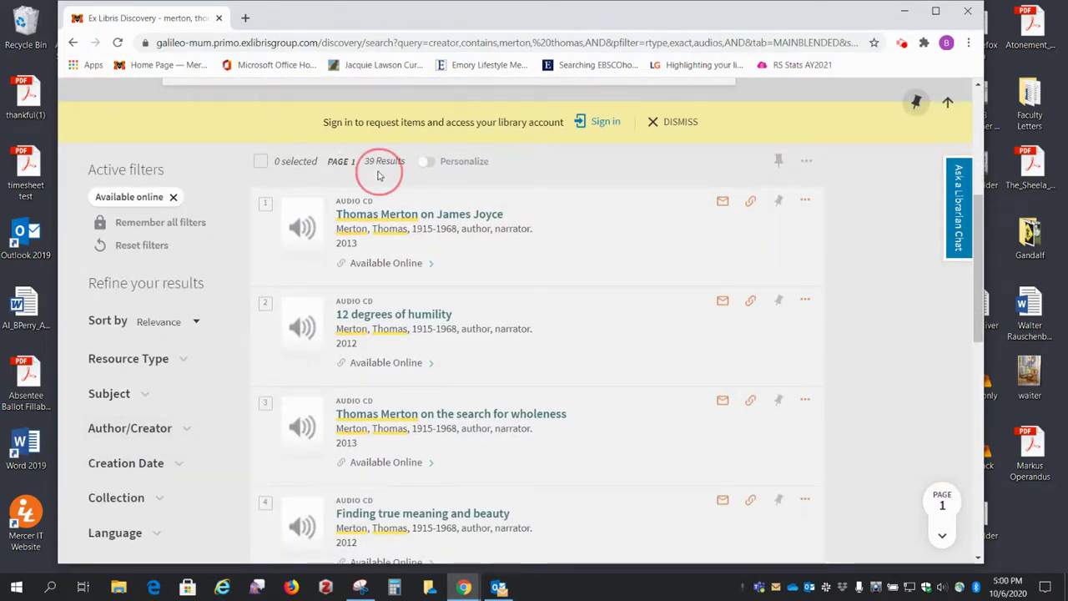
pyautogui.scroll(-2, 536, 318)
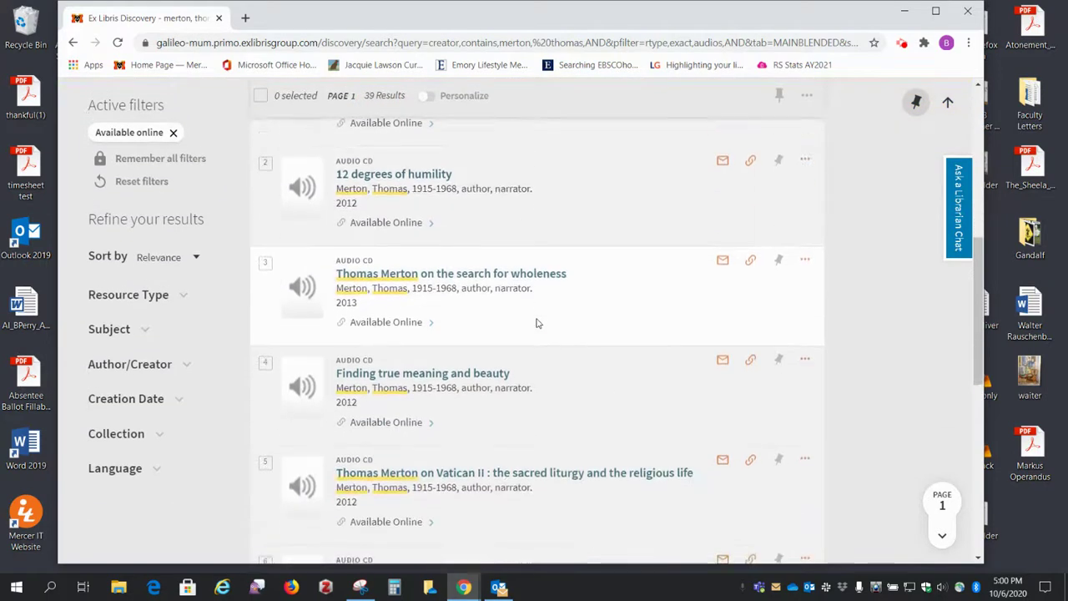
pyautogui.scroll(-2, 536, 321)
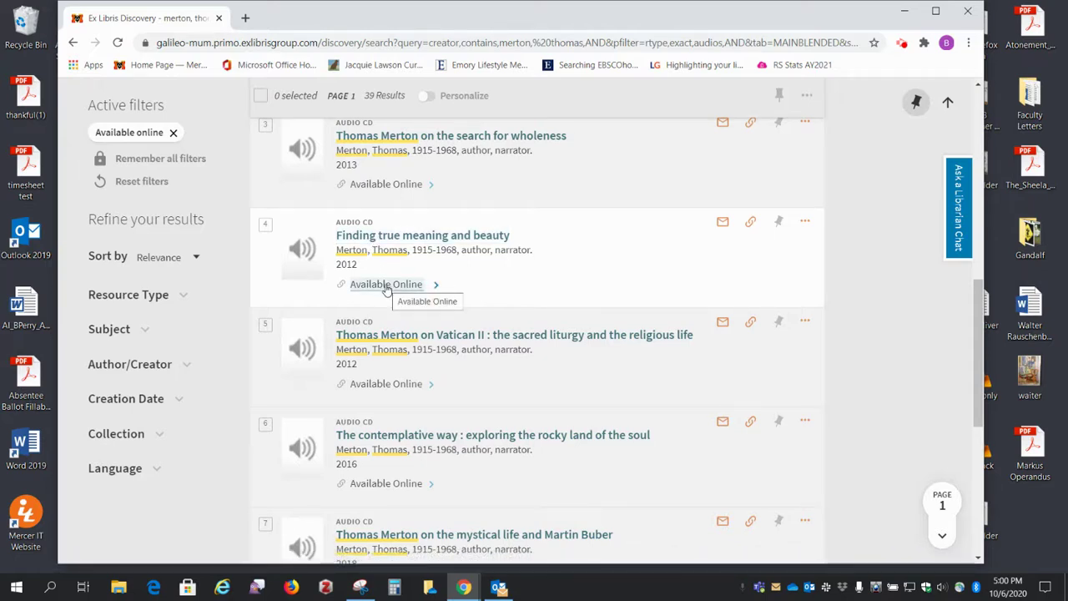
pyautogui.click(386, 285)
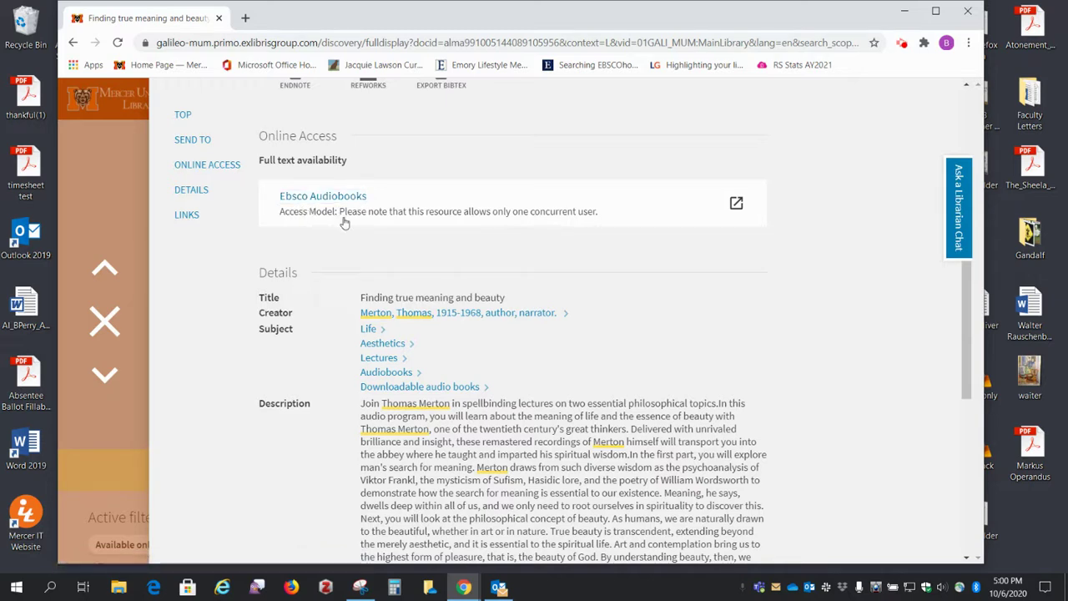
# Highlight the access model note on concurrent users, and open the title in Ebsco Audiobooks
pyautogui.moveTo(341, 213); pyautogui.dragTo(628, 216)
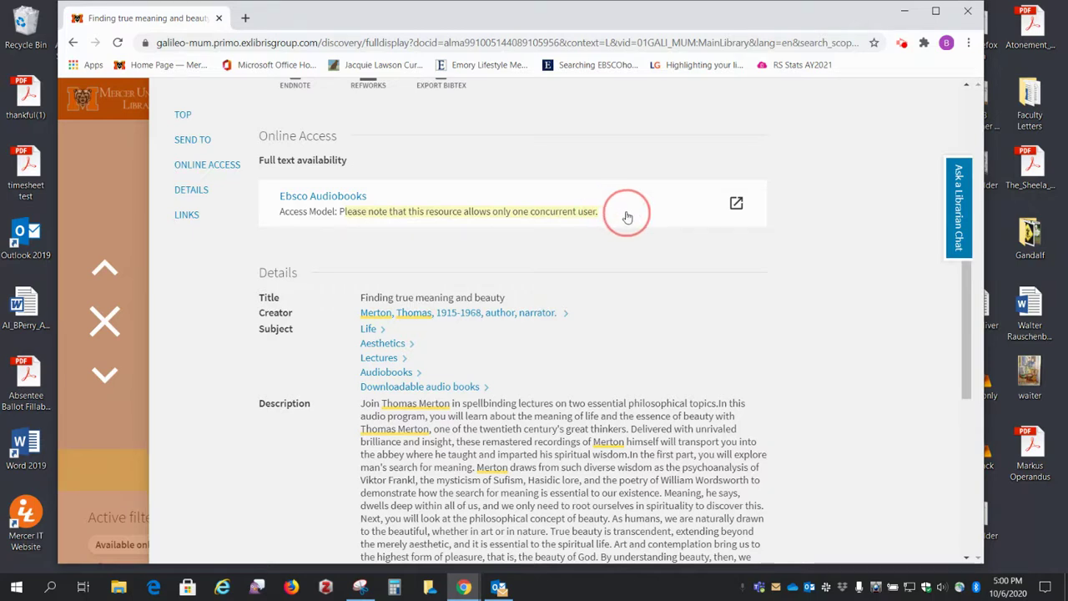
pyautogui.moveTo(627, 217); pyautogui.dragTo(627, 217)
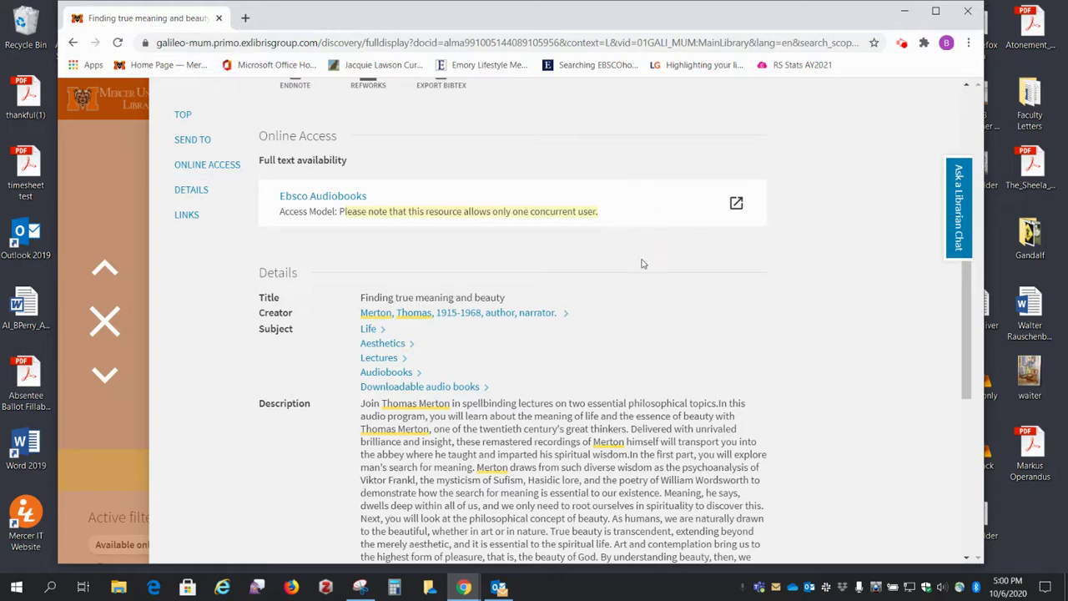
pyautogui.click(643, 262)
pyautogui.click(308, 196)
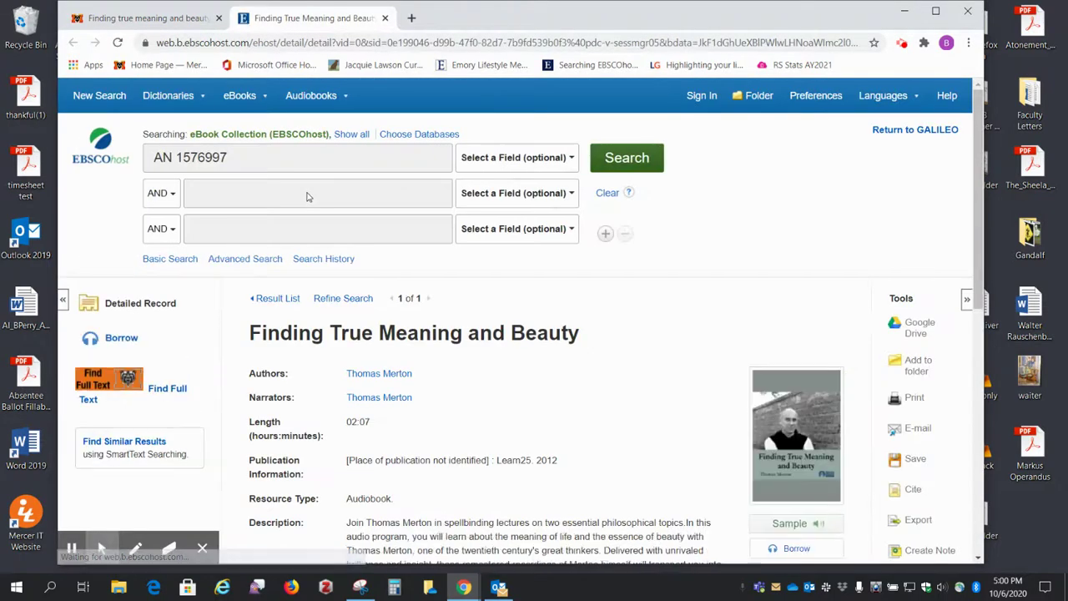
# Start borrowing the audiobook from its detailed record and sign in with the filled-in university library account
pyautogui.scroll(-1, 322, 339)
pyautogui.scroll(-1, 323, 339)
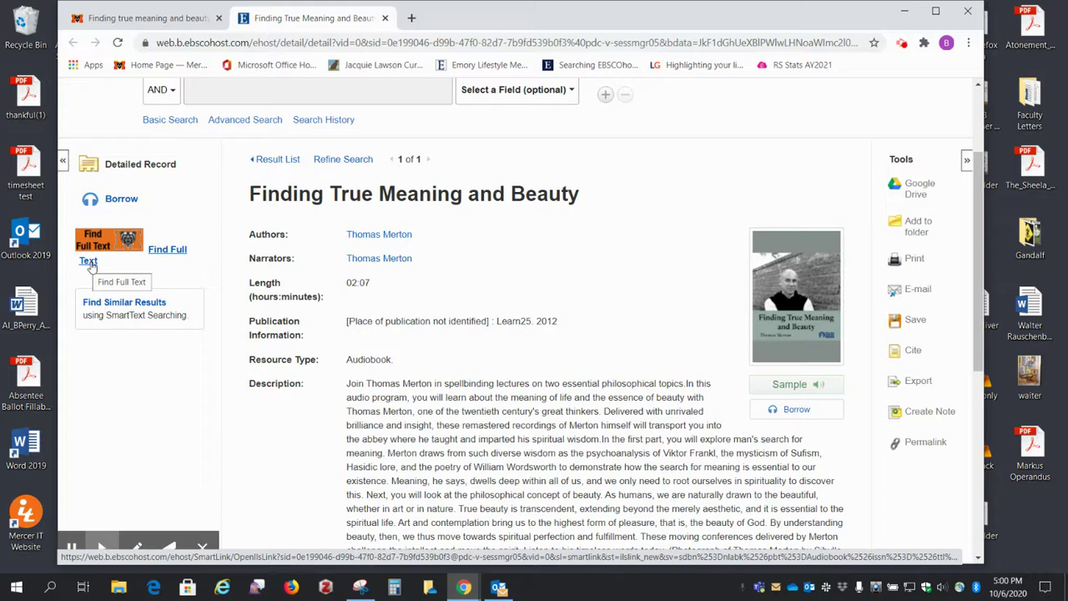
pyautogui.click(117, 201)
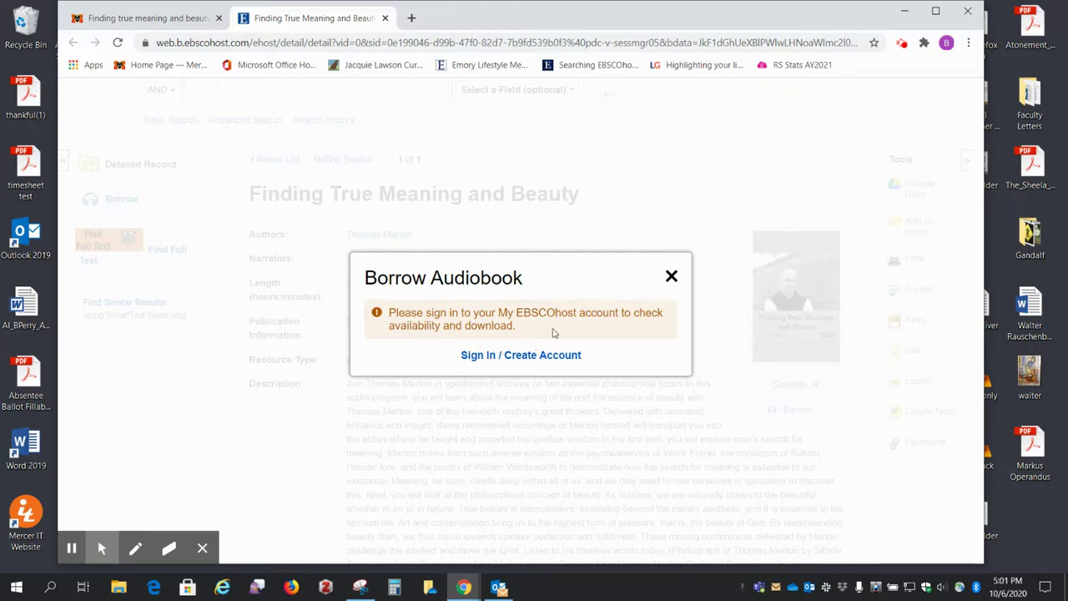
pyautogui.click(473, 357)
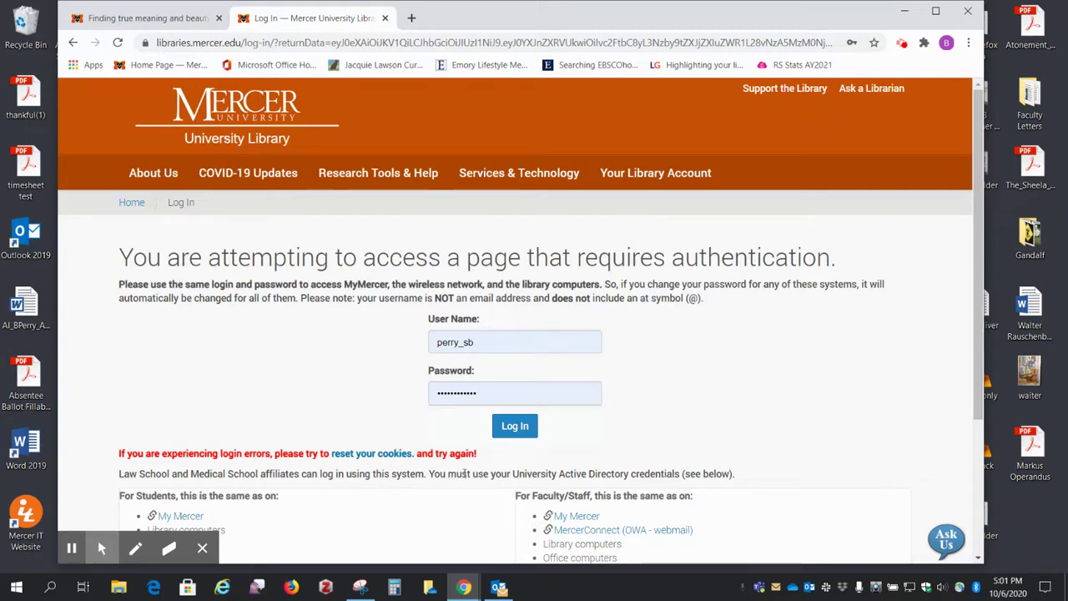
pyautogui.click(509, 427)
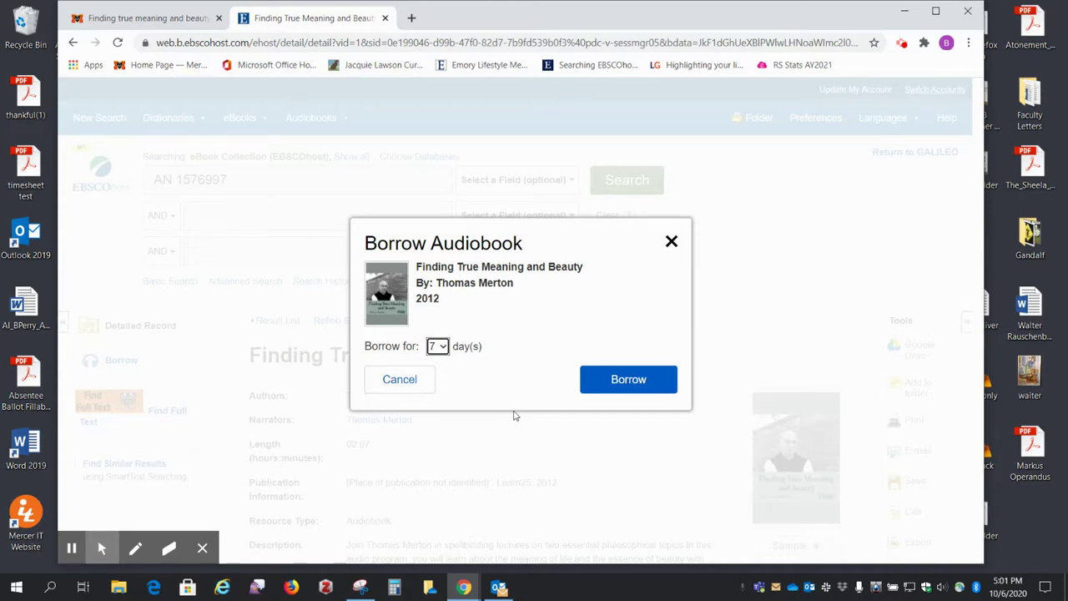
# Set the loan period to 1 day and borrow the audiobook
pyautogui.click(443, 347)
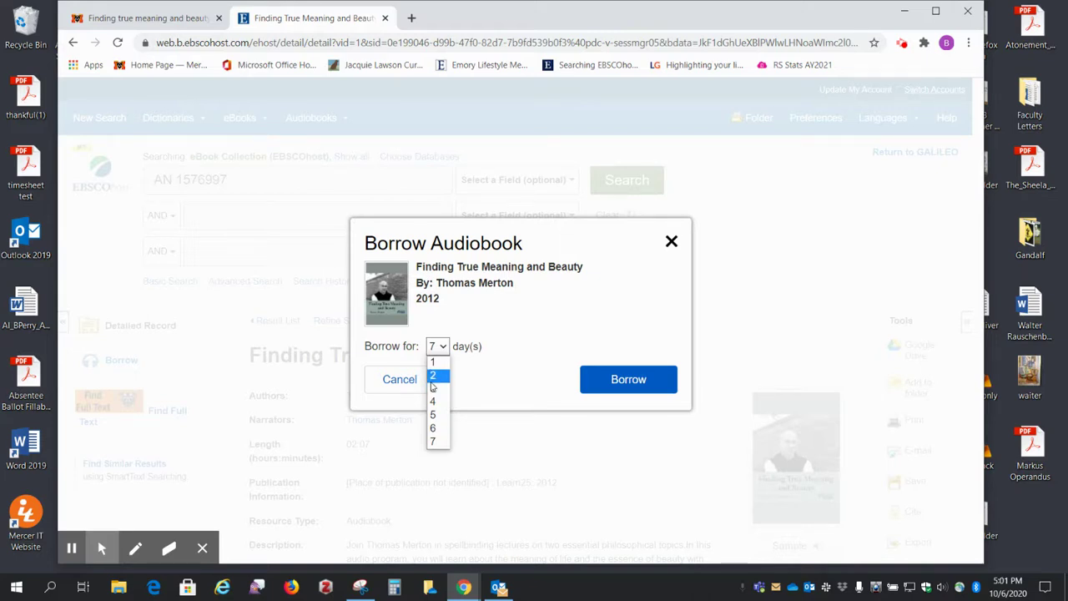
pyautogui.click(436, 362)
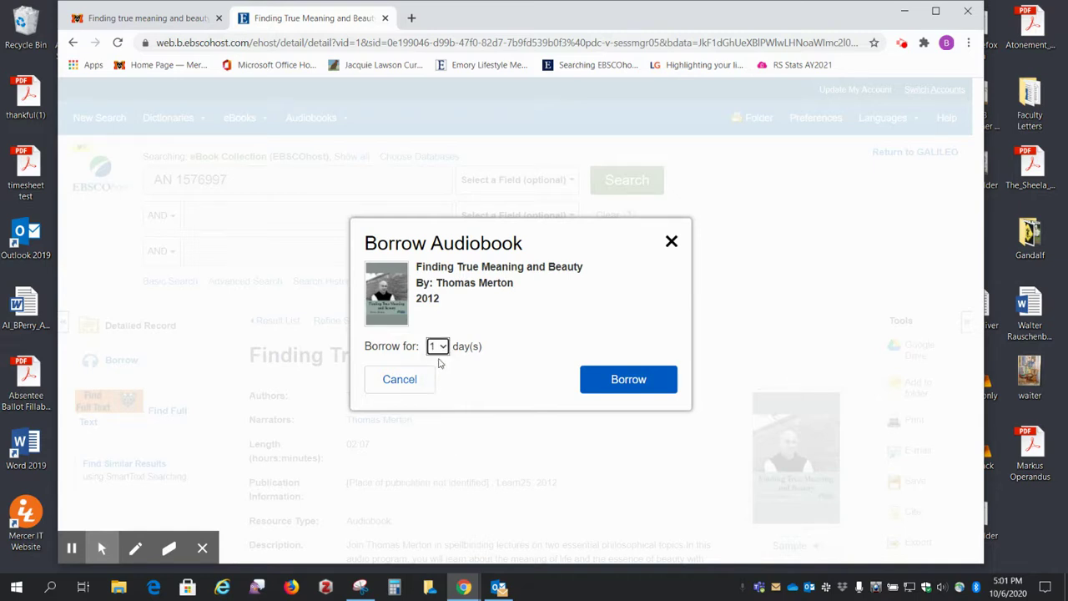
pyautogui.click(631, 382)
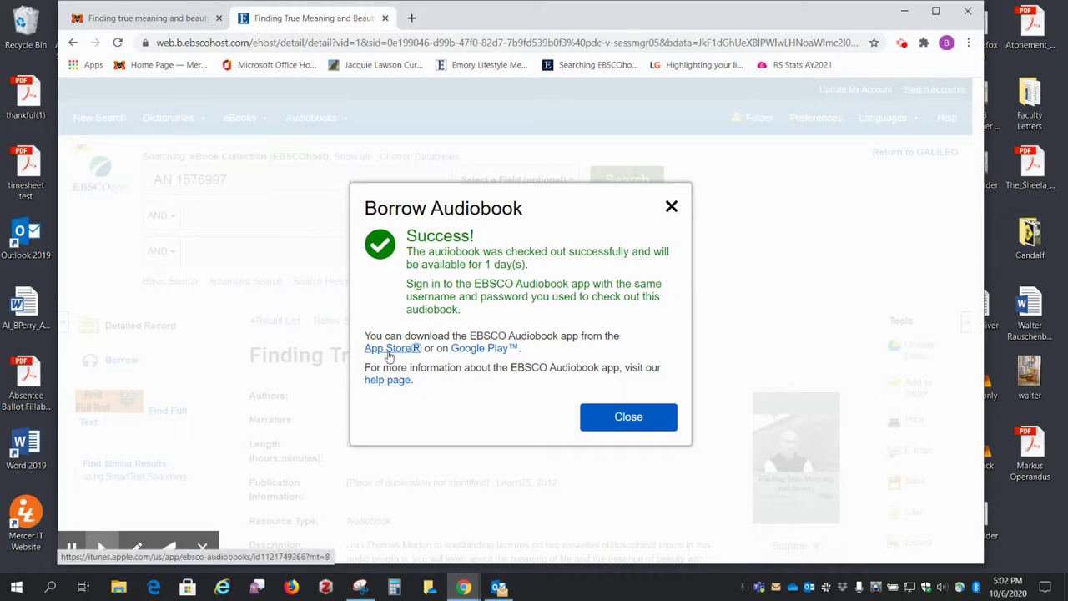
# View the EBSCO Audiobooks app's App Store page, and return to the Borrow Audiobook confirmation
pyautogui.click(389, 351)
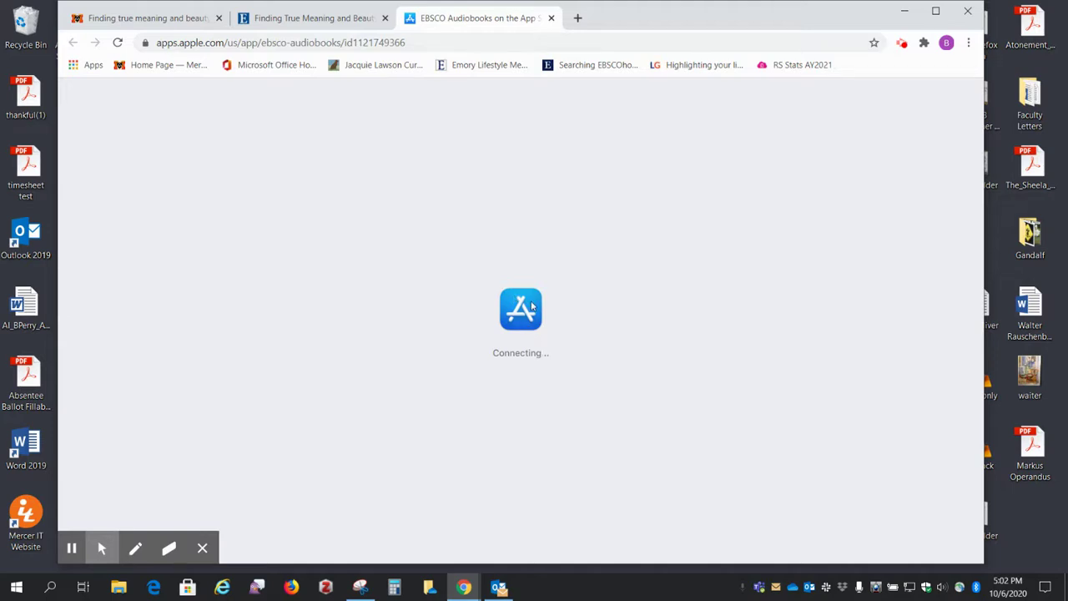
pyautogui.click(315, 22)
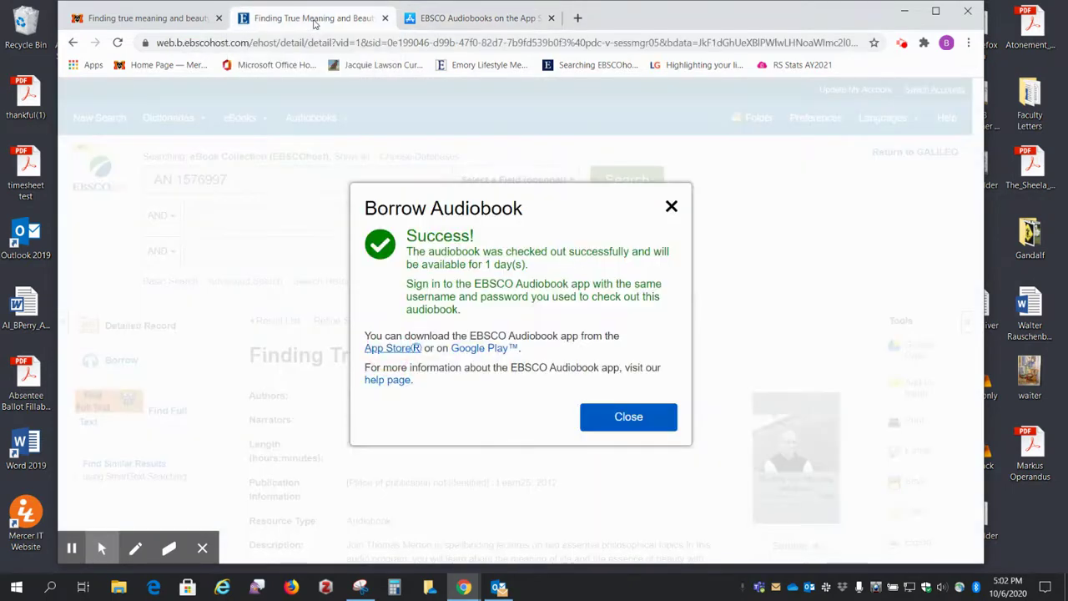